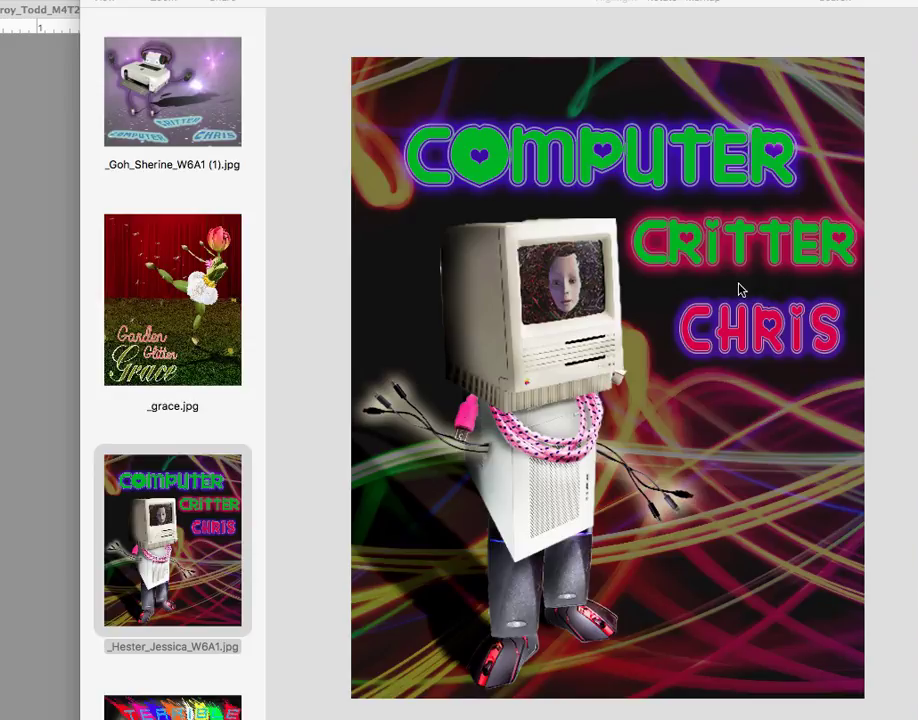
Toggle the floor shadows off and back on, then select the Shadow layer
click(157, 320)
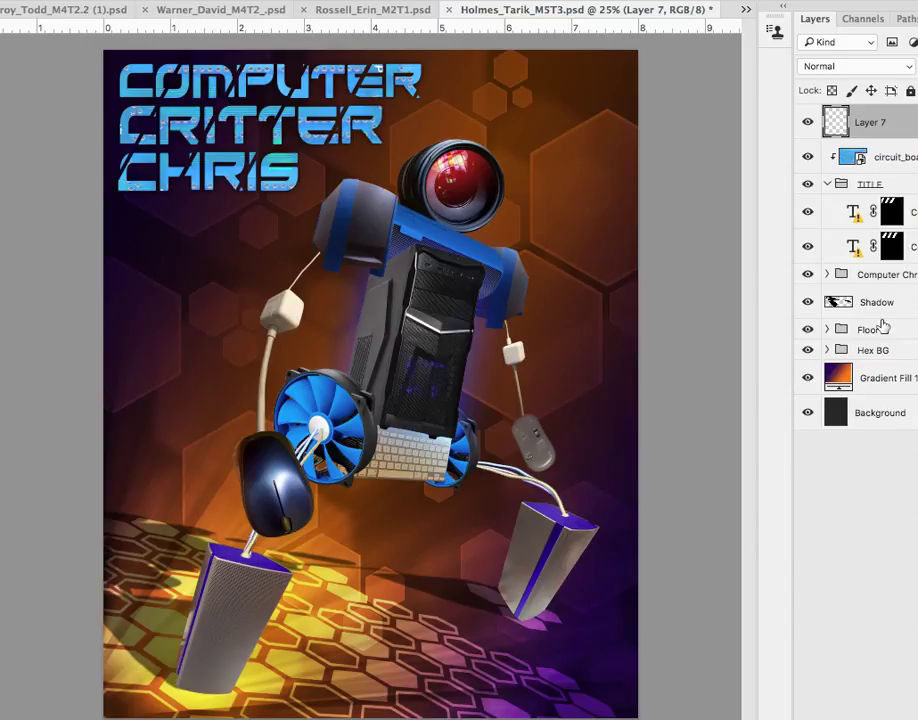
click(808, 302)
click(808, 302)
click(877, 302)
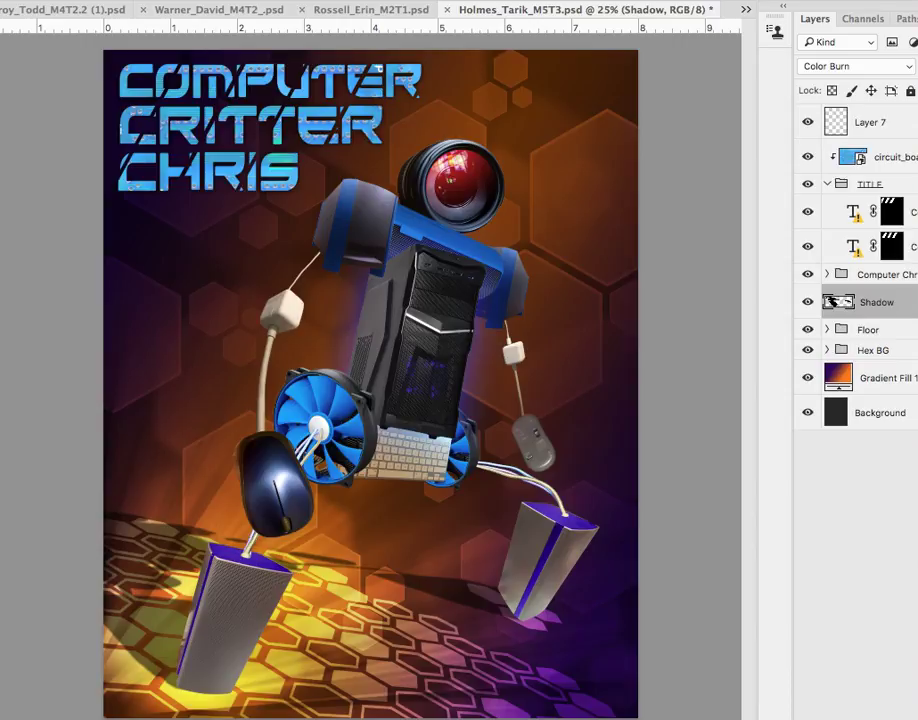
Add a Brightness/Contrast adjustment (brightness -58) above Shadow and move its settings panel aside
mouse_move(703, 310)
mouse_down()
mouse_move(661, 306)
mouse_move(673, 306)
mouse_up()
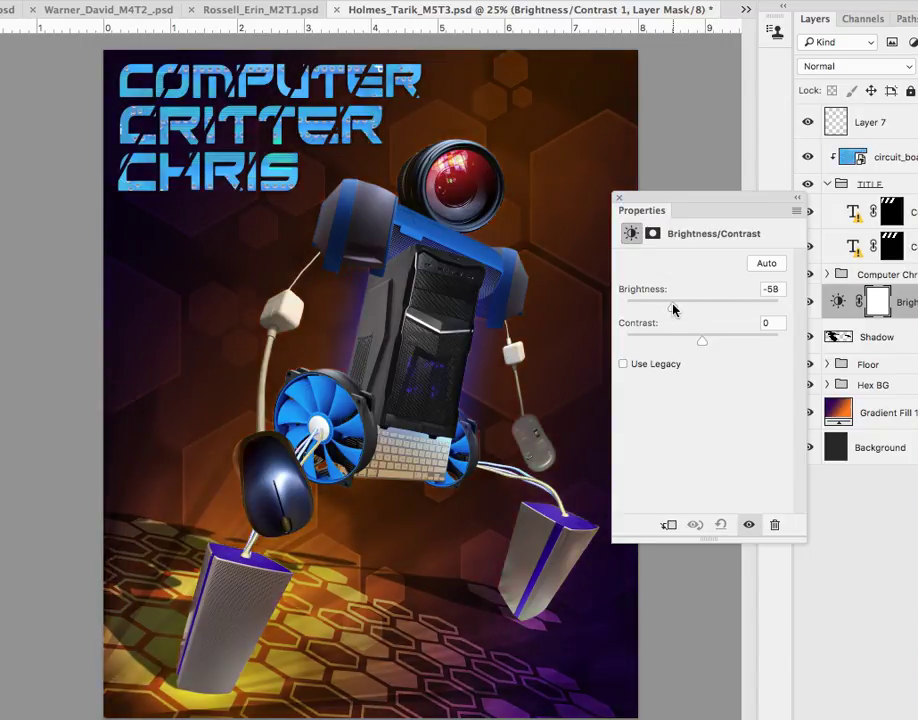
drag(672, 207, 686, 317)
drag(697, 372, 779, 555)
Clip the Brightness/Contrast adjustment to the Shadow layer and hide it to compare
key(ctrl+2)
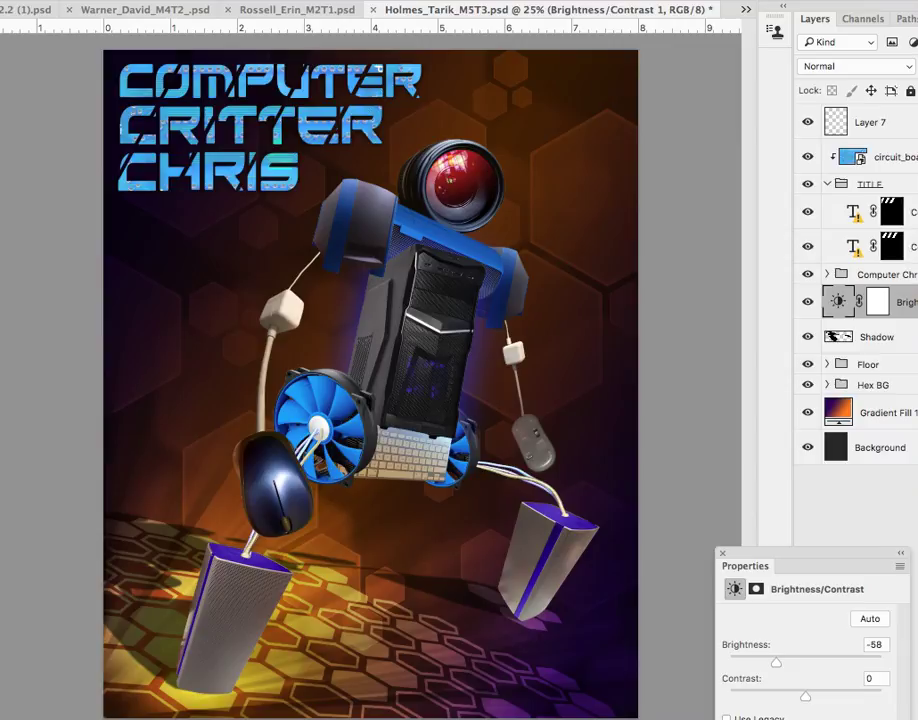
key(ctrl+alt+g)
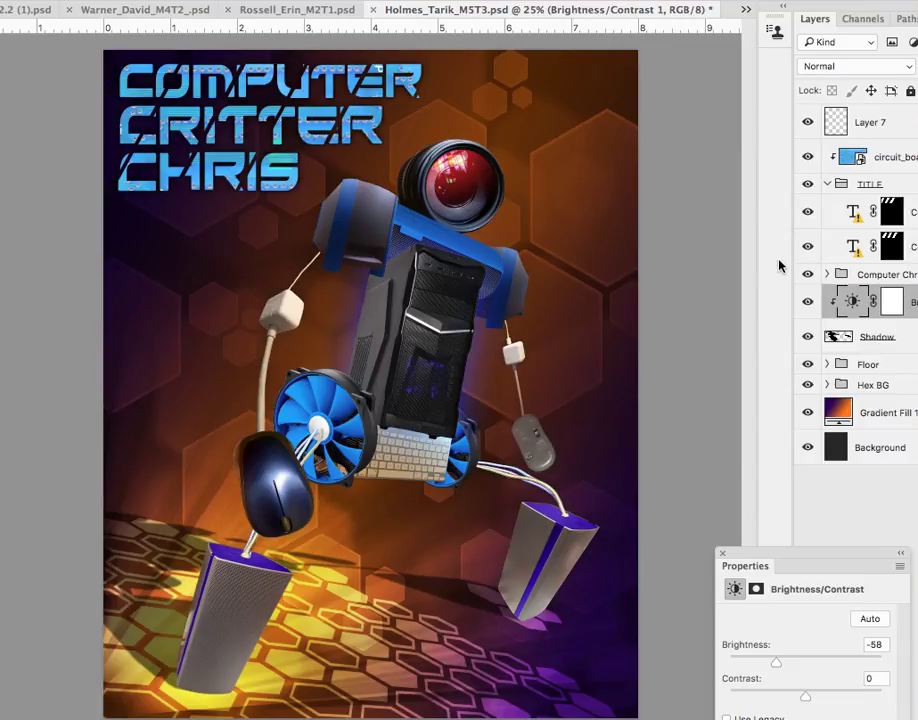
click(807, 302)
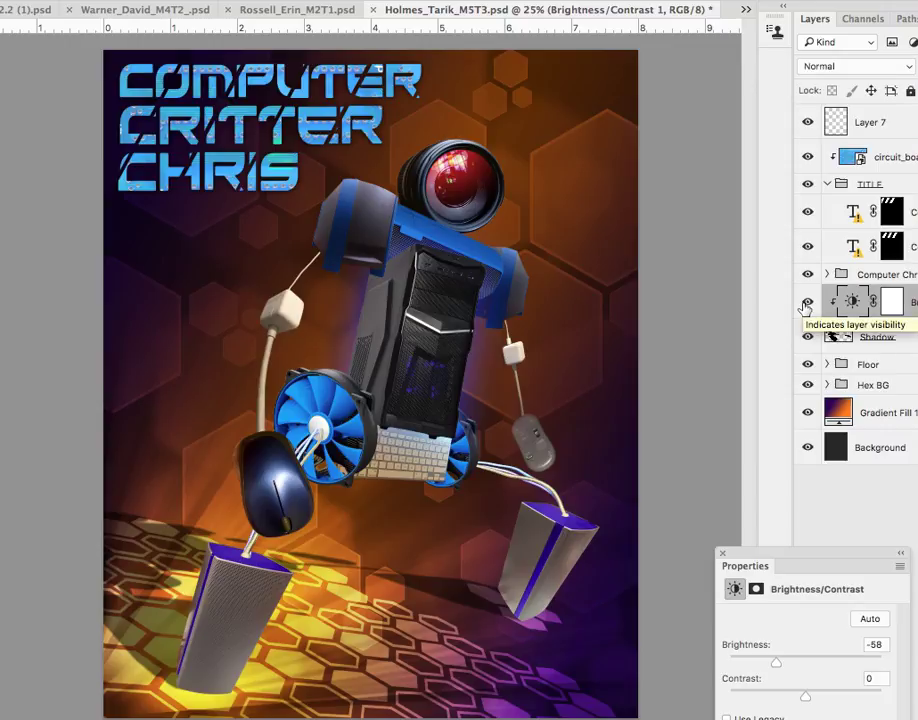